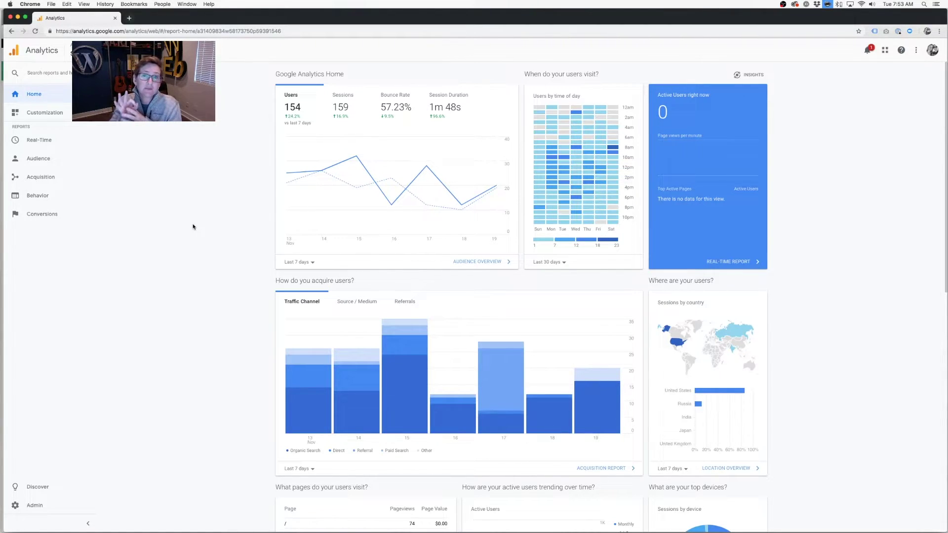
Step: Switch the Users card through Last 28 days and Last 14 days, then back to Last 7 days
{"action": "left_click", "coordinate": [37, 158]}
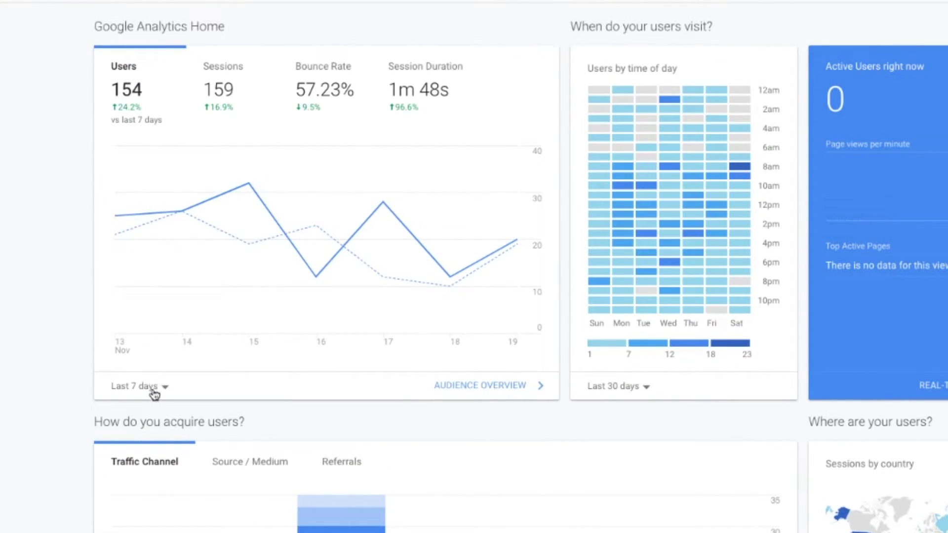
{"action": "left_click", "coordinate": [155, 386]}
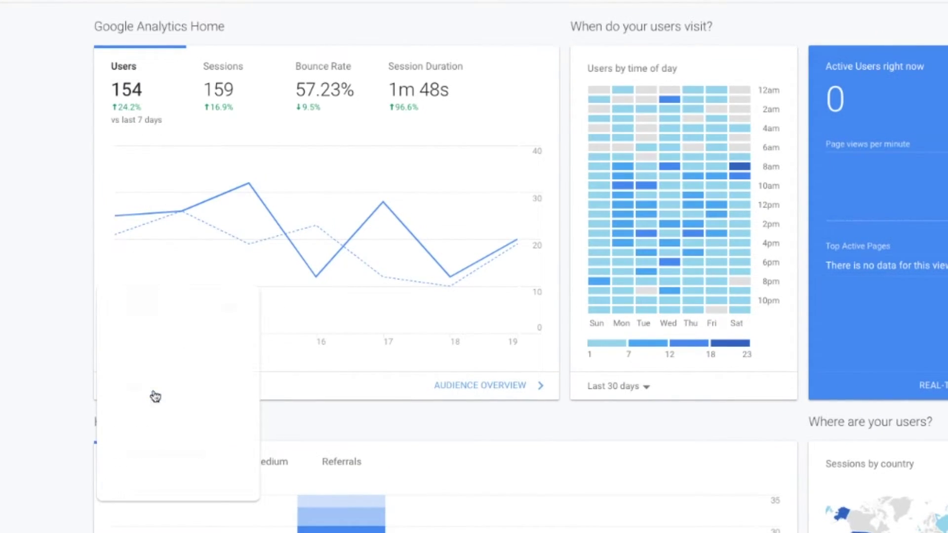
{"action": "left_click", "coordinate": [154, 431]}
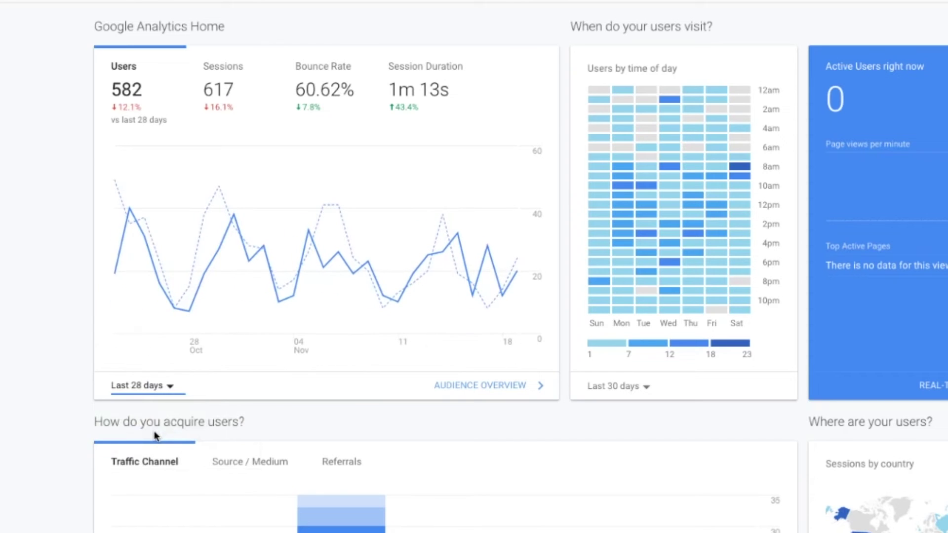
{"action": "left_click", "coordinate": [155, 386]}
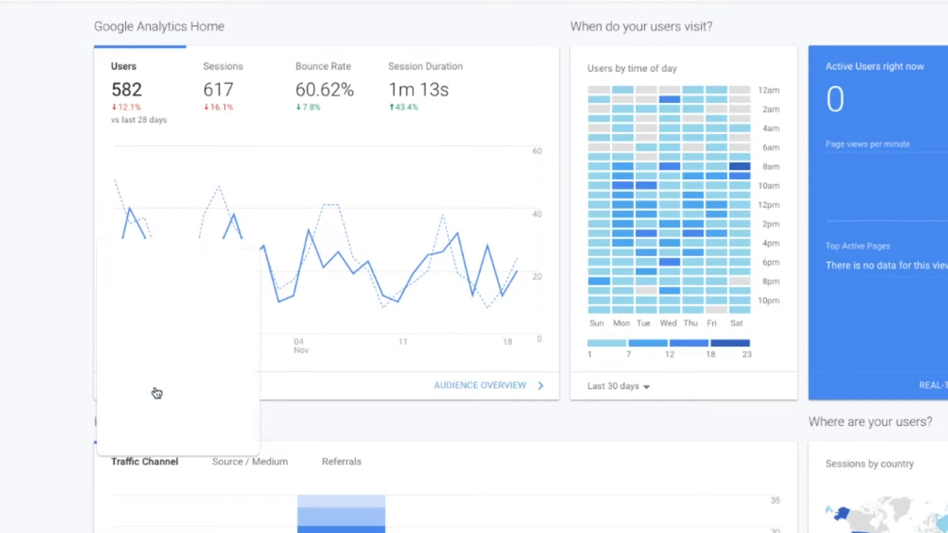
{"action": "left_click", "coordinate": [141, 363]}
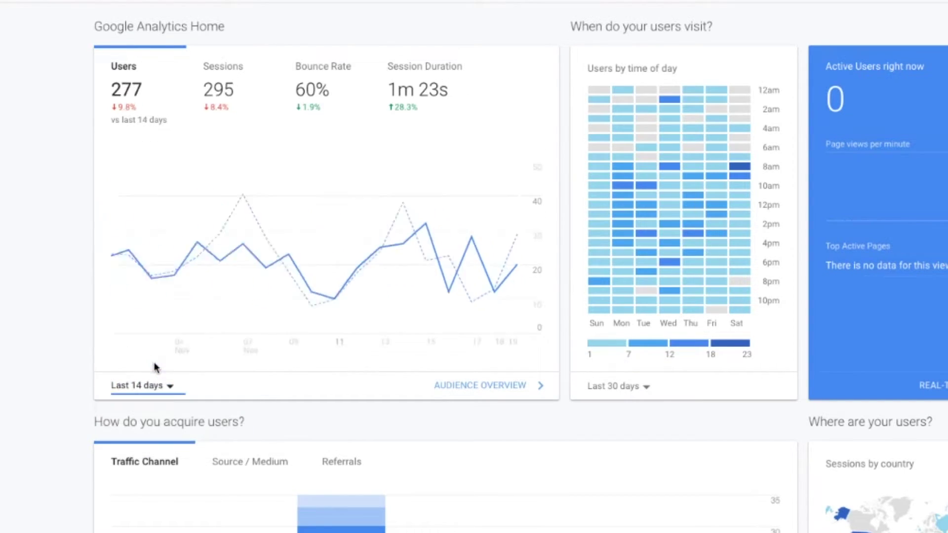
{"action": "left_click", "coordinate": [159, 387]}
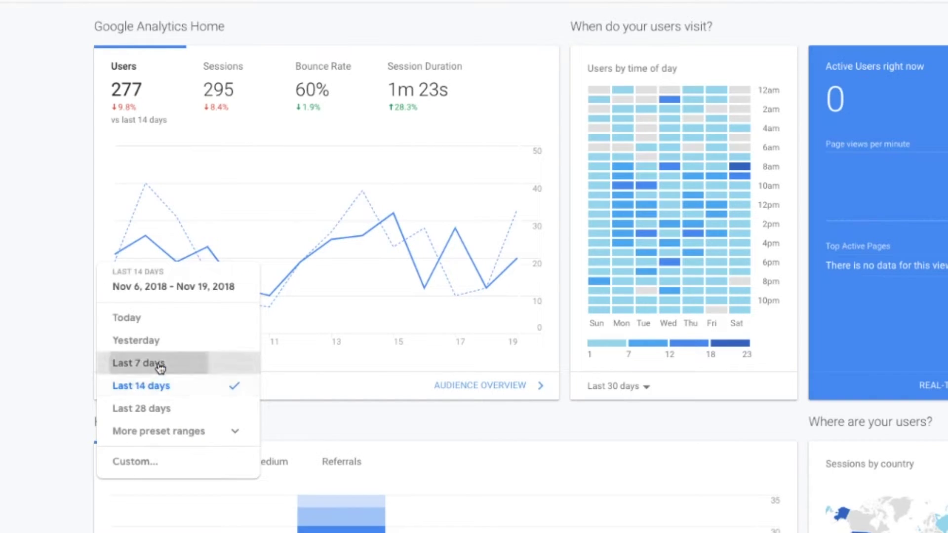
{"action": "left_click", "coordinate": [148, 363]}
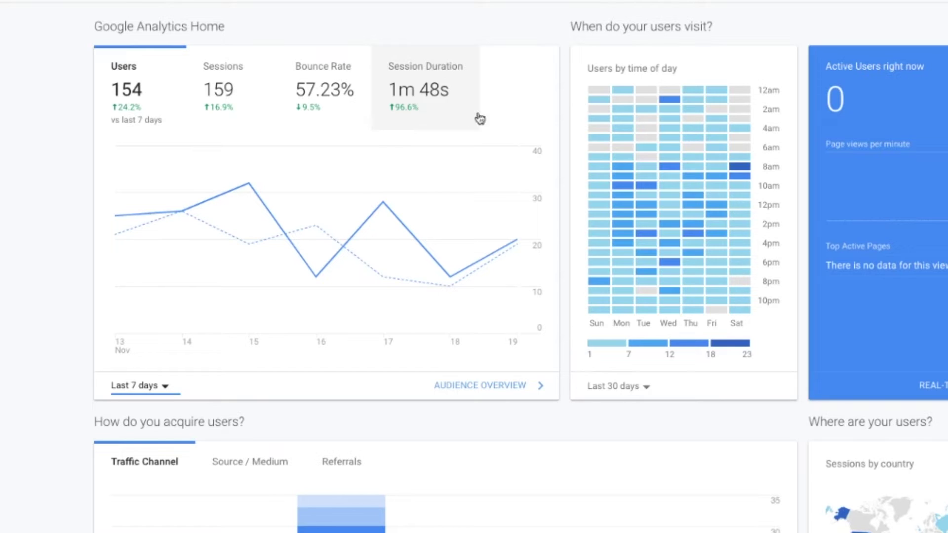
Step: Highlight the visit-time and top-devices headings, then set the Sessions by device card to Last 28 days
{"action": "left_click_drag", "start_coordinate": [572, 28], "coordinate": [701, 27]}
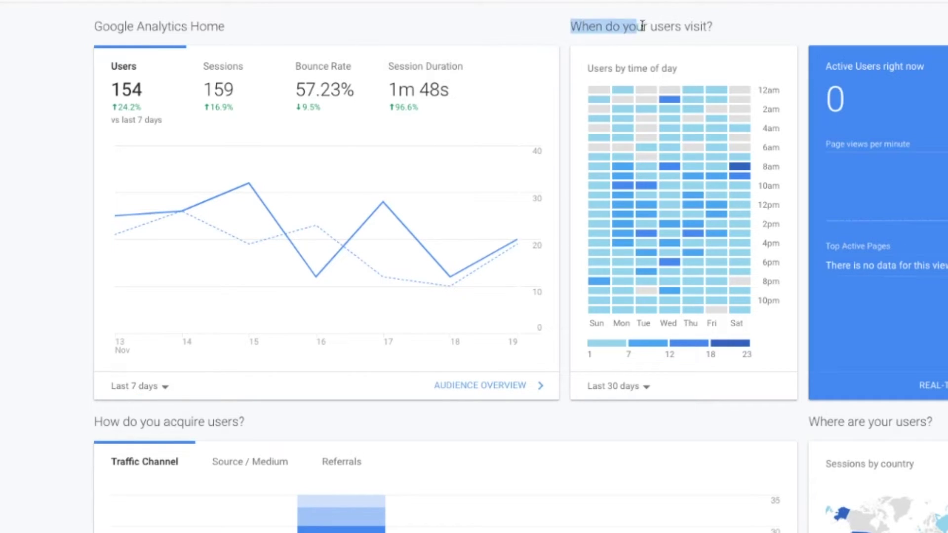
{"action": "left_click", "coordinate": [702, 27]}
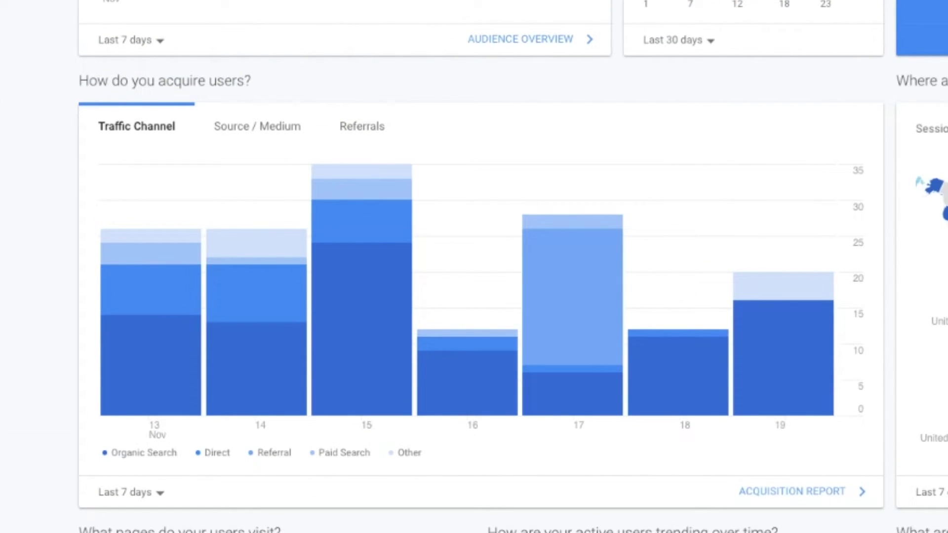
{"action": "scroll", "coordinate": [474, 266], "scroll_direction": "down", "scroll_amount": 1}
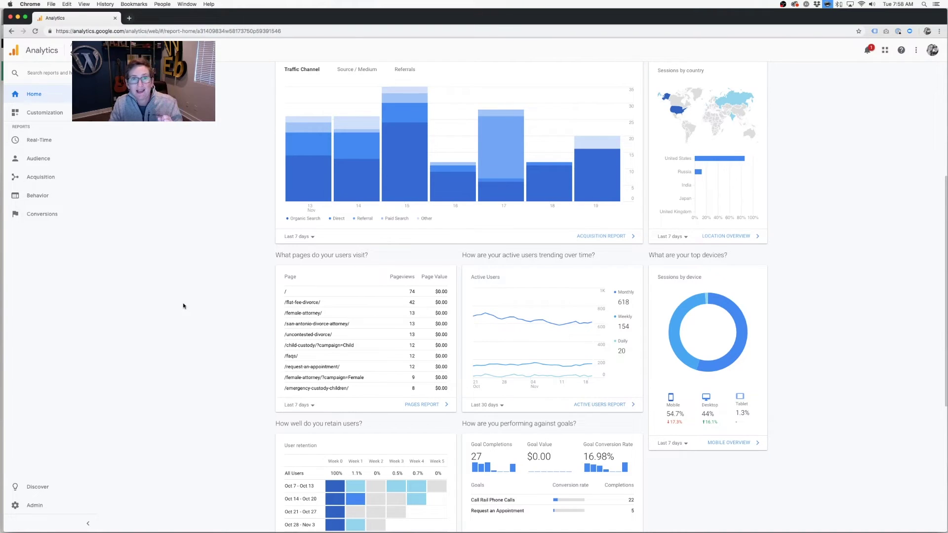
{"action": "triple_click", "coordinate": [666, 255]}
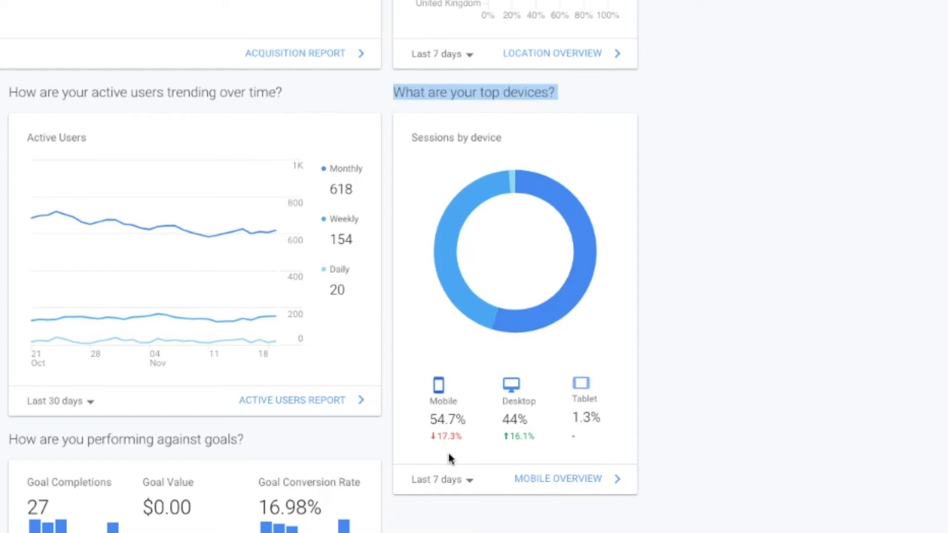
{"action": "left_click", "coordinate": [442, 479]}
{"action": "left_click", "coordinate": [448, 524]}
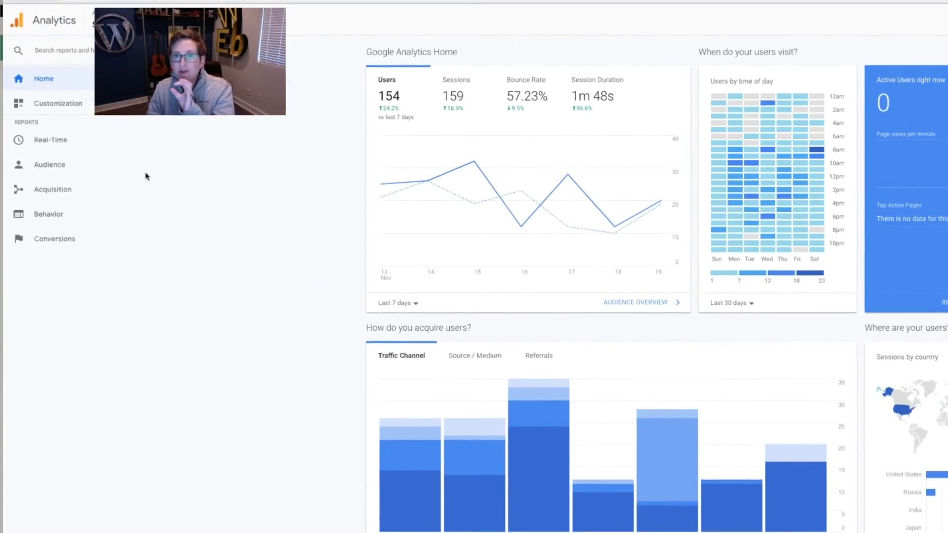
{"action": "left_click", "coordinate": [61, 169]}
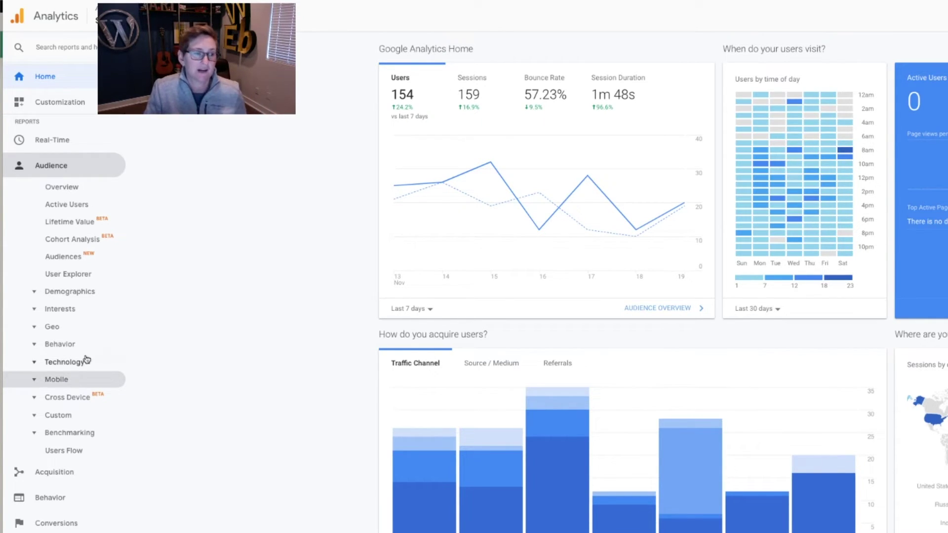
{"action": "left_click", "coordinate": [70, 291]}
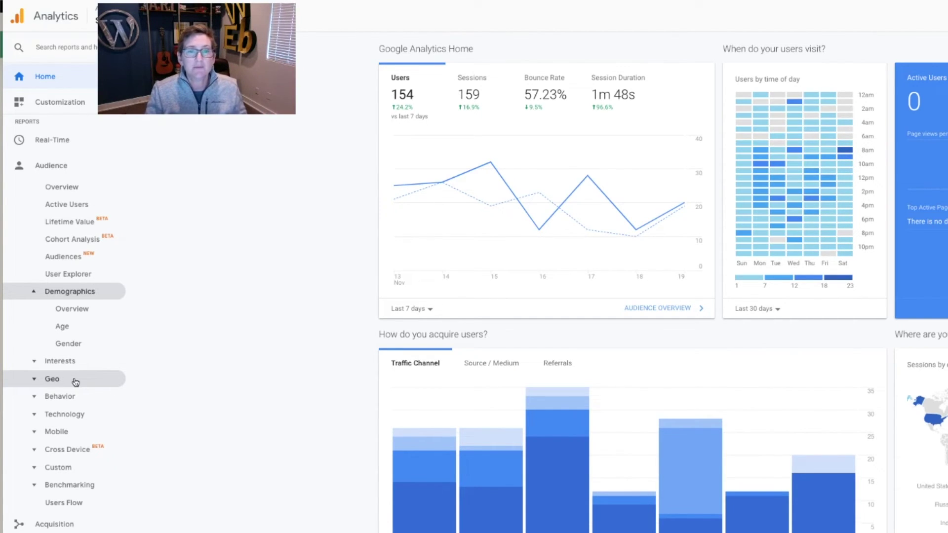
{"action": "left_click", "coordinate": [52, 165]}
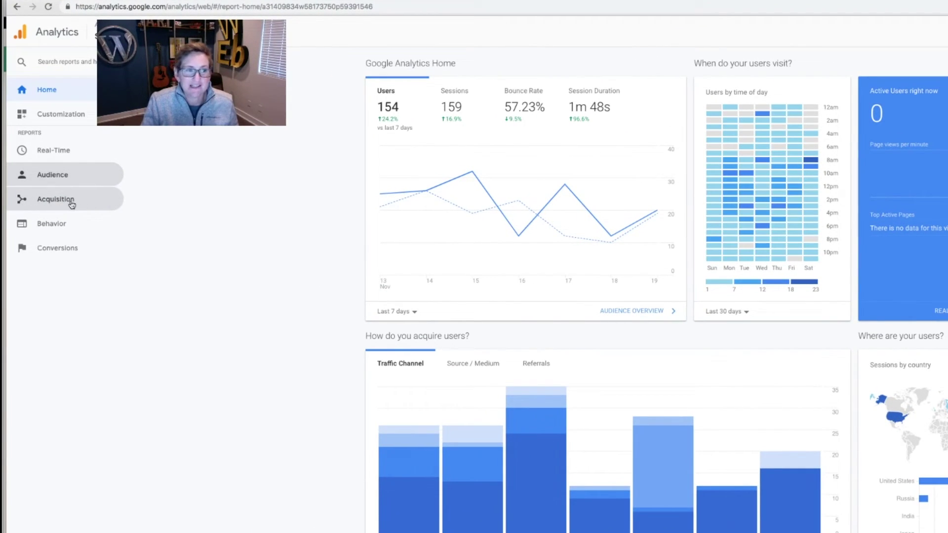
Step: Show the Acquisition Overview with top channels Organic Search, Direct, Referral and Paid Search, then collapse the Acquisition menu
{"action": "left_click", "coordinate": [56, 199]}
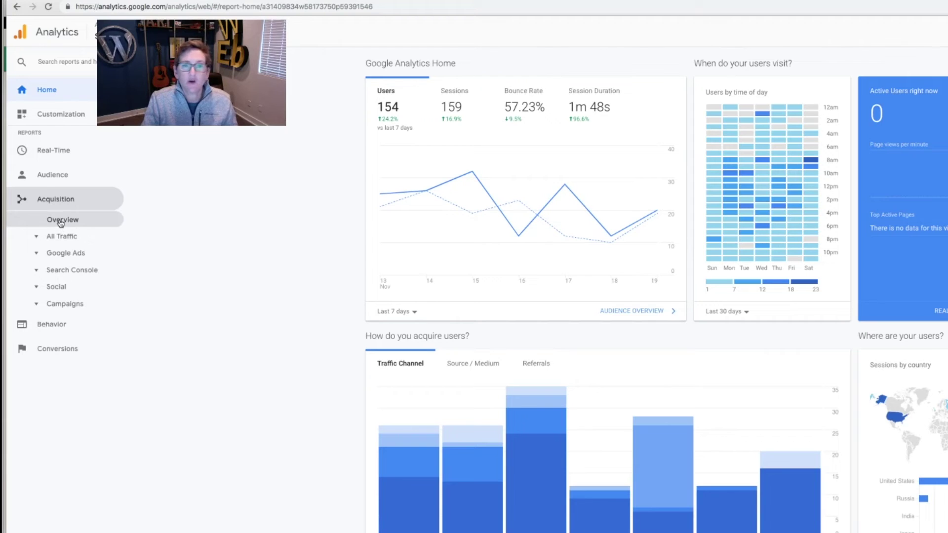
{"action": "left_click", "coordinate": [60, 220]}
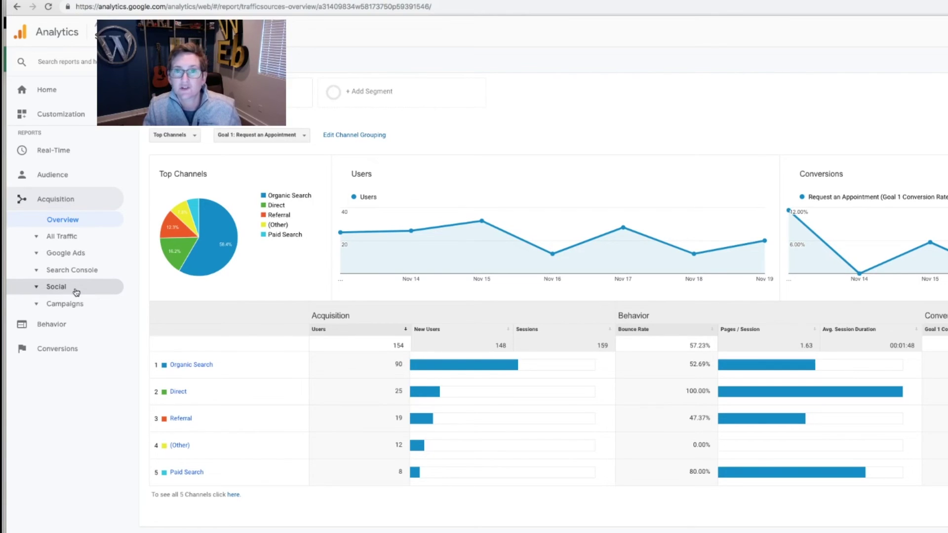
{"action": "left_click", "coordinate": [70, 201]}
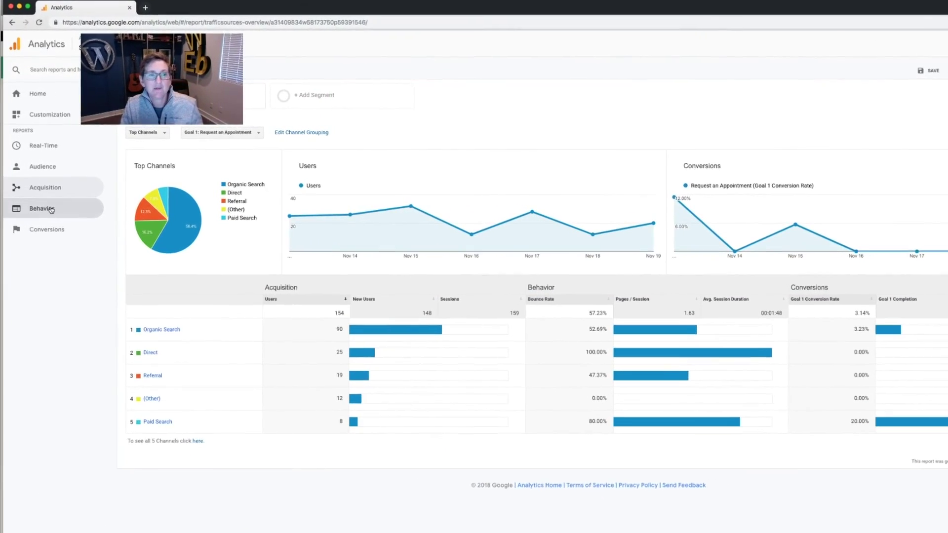
Step: Show the Behavior Overview pageview stats and reveal the Site Content reports (All Pages, Content Drilldown, Landing Pages, Exit Pages)
{"action": "left_click", "coordinate": [50, 210]}
{"action": "left_click", "coordinate": [64, 251]}
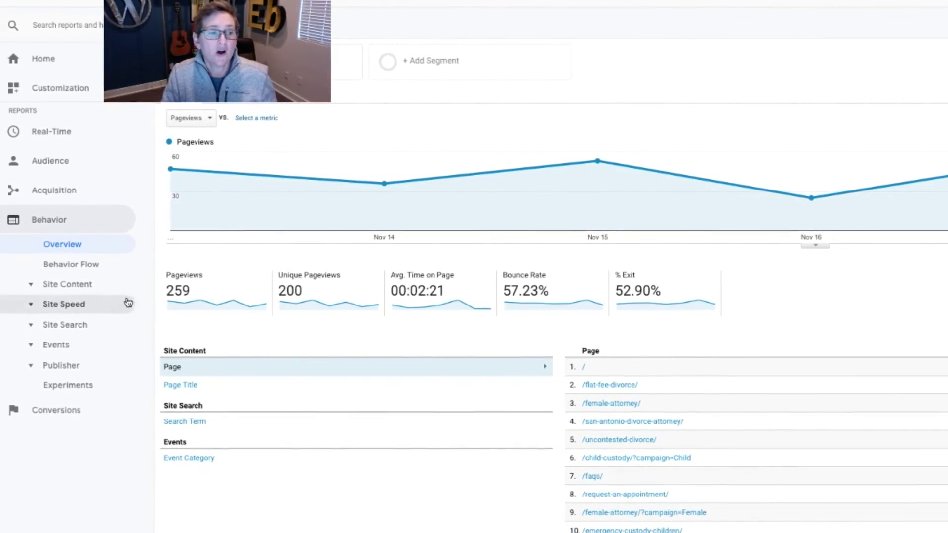
{"action": "left_click", "coordinate": [68, 284]}
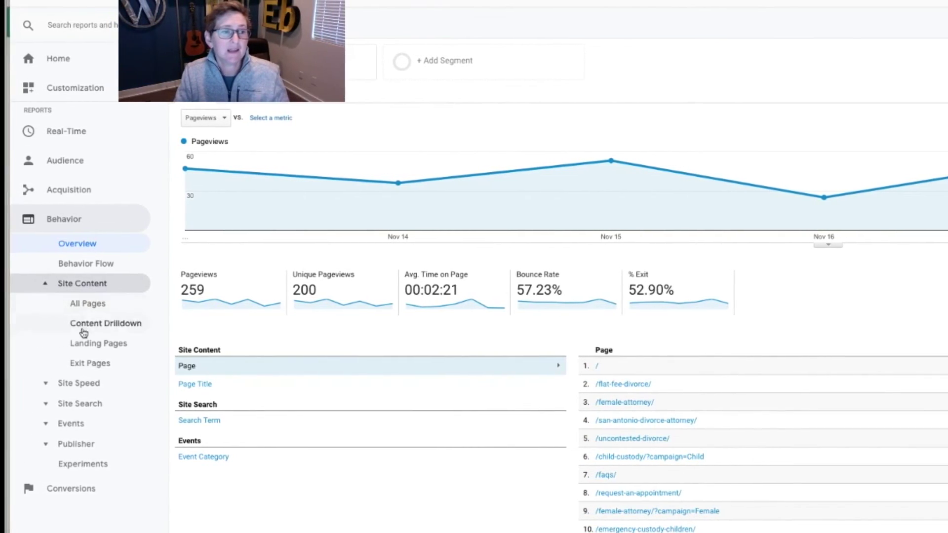